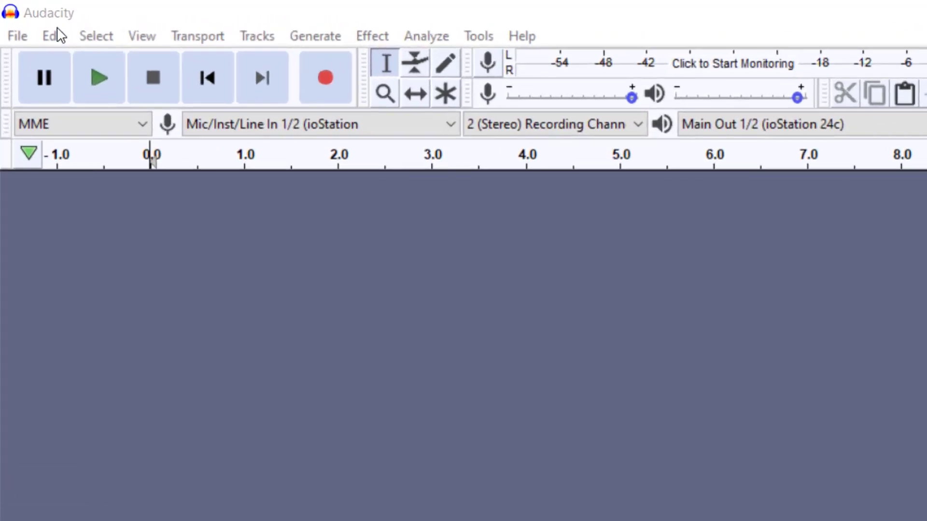
{"action": "left_click", "coordinate": [54, 36]}
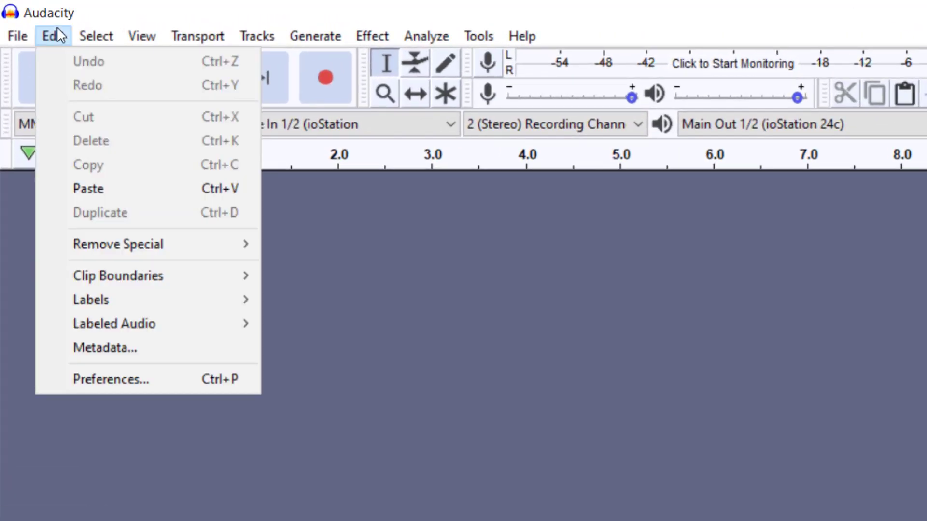
{"action": "left_click", "coordinate": [167, 395]}
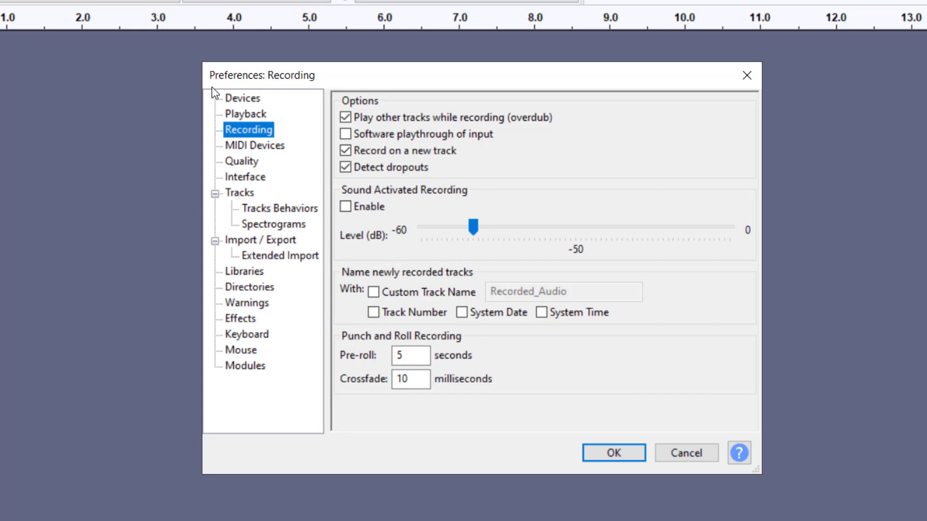
{"action": "left_click", "coordinate": [237, 103]}
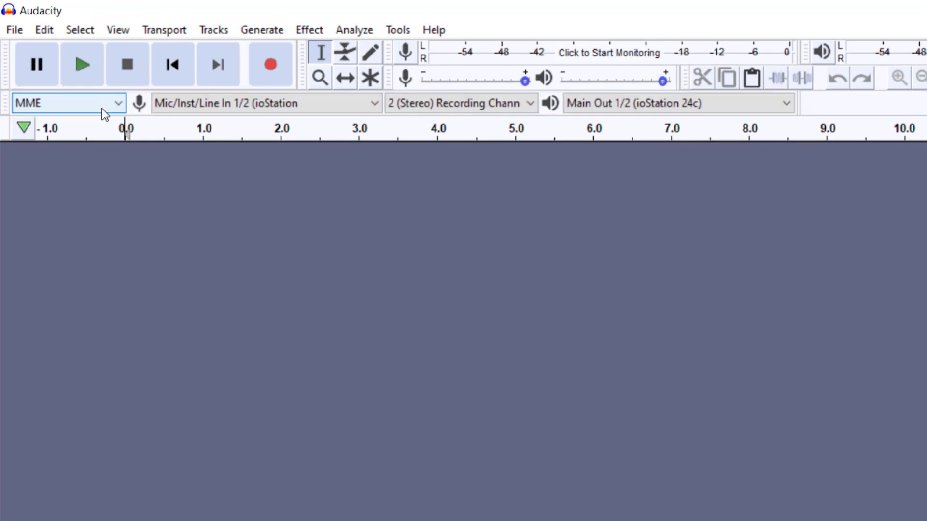
Review the Audio Host options and keep MME as the host.
{"action": "left_click", "coordinate": [101, 108]}
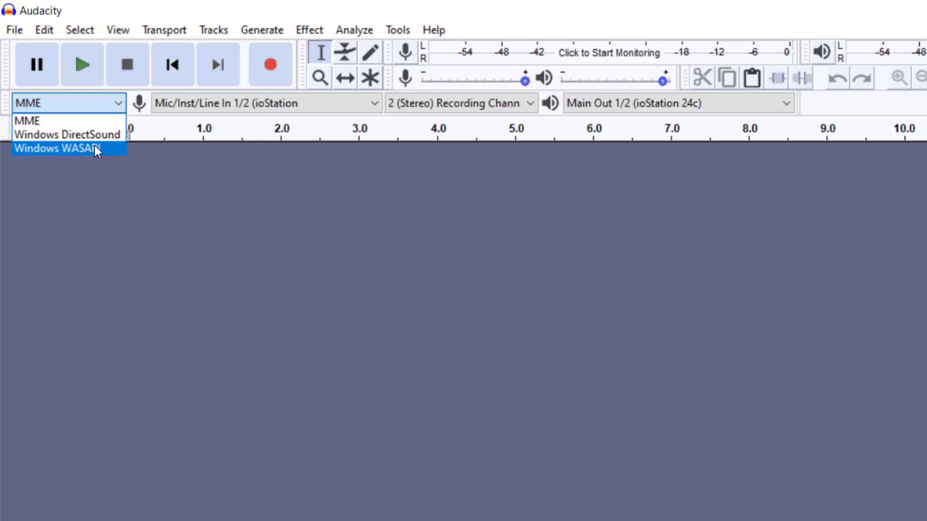
{"action": "left_click", "coordinate": [494, 10]}
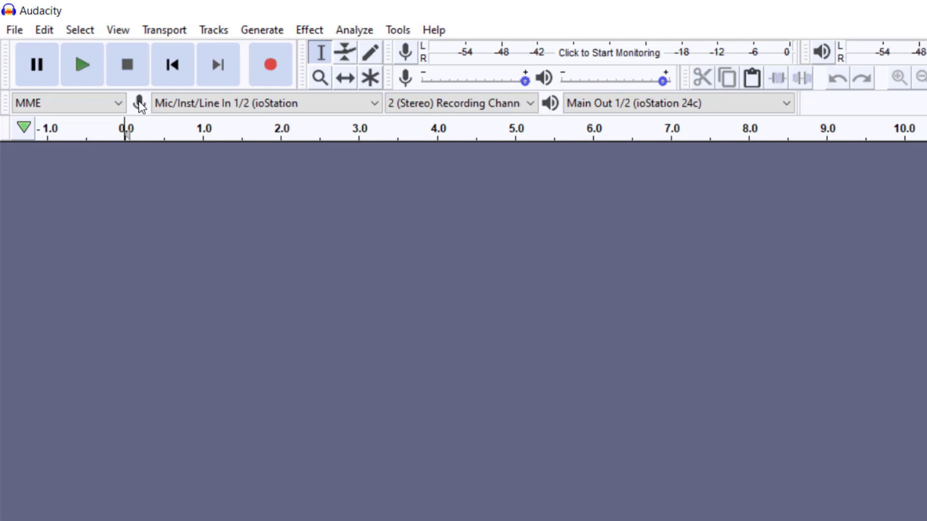
Keep Mic/Inst/Line In 1/2 (ioStation) selected as the recording device.
{"action": "left_click", "coordinate": [338, 103]}
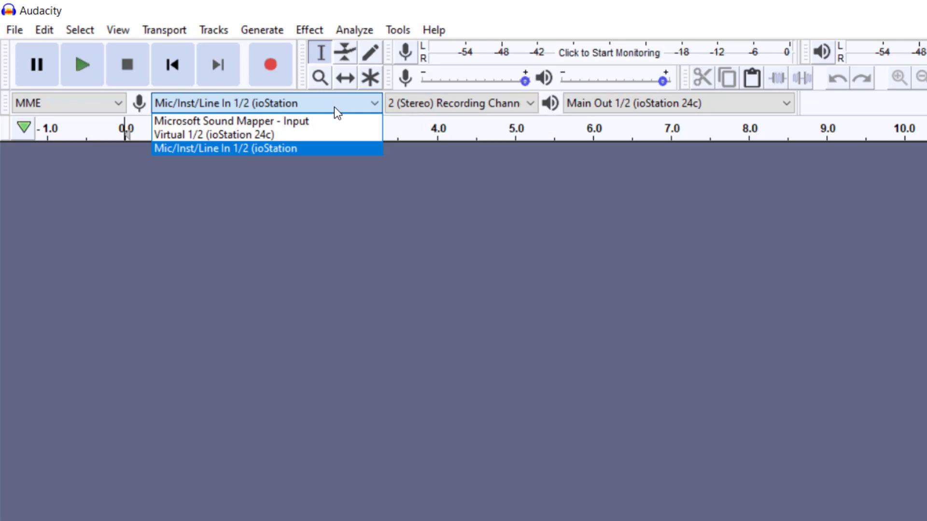
{"action": "left_click", "coordinate": [321, 150]}
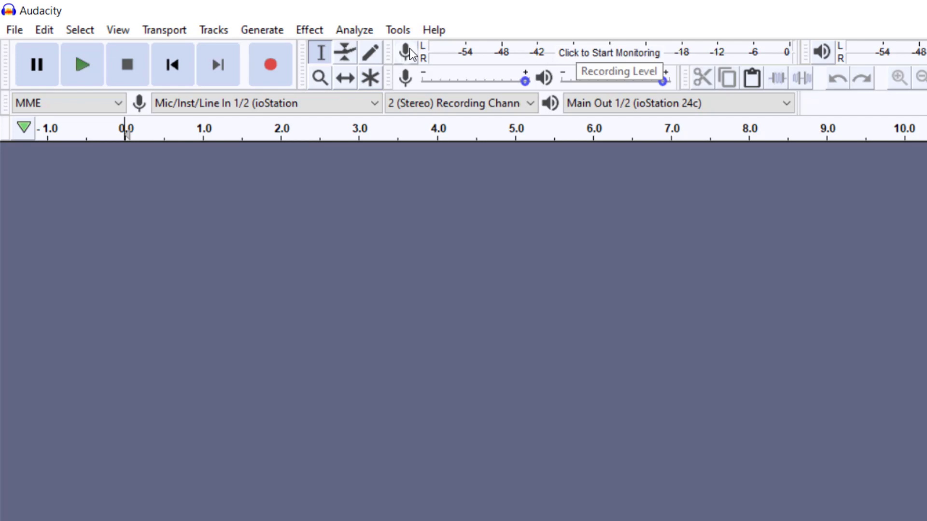
{"action": "left_click", "coordinate": [639, 51]}
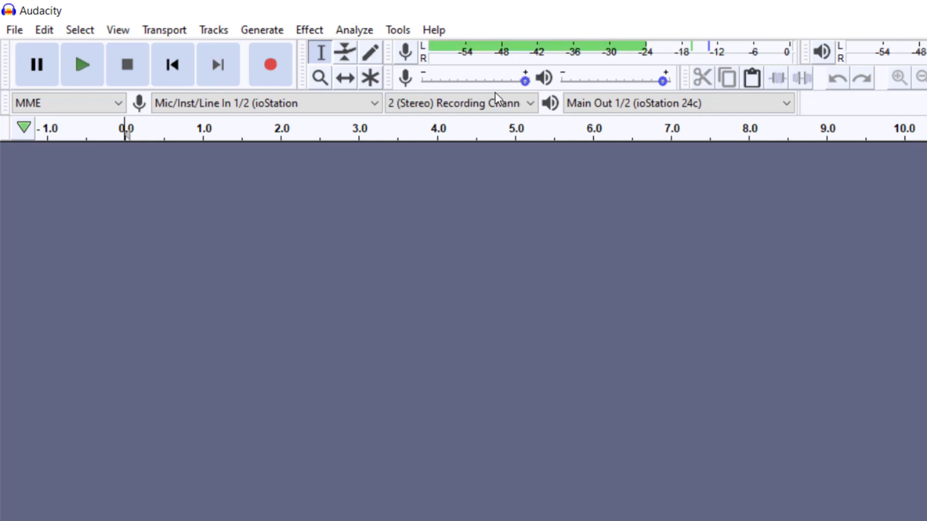
{"action": "mouse_move", "coordinate": [526, 80]}
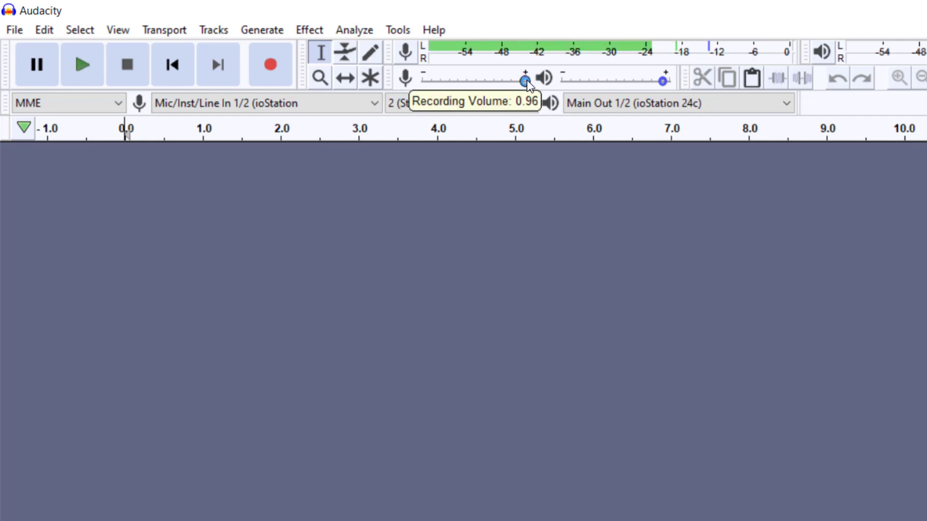
{"action": "mouse_move", "coordinate": [525, 81]}
{"action": "left_mouse_down"}
{"action": "mouse_move", "coordinate": [449, 82]}
{"action": "mouse_move", "coordinate": [522, 87]}
{"action": "mouse_move", "coordinate": [527, 75]}
{"action": "left_mouse_up"}
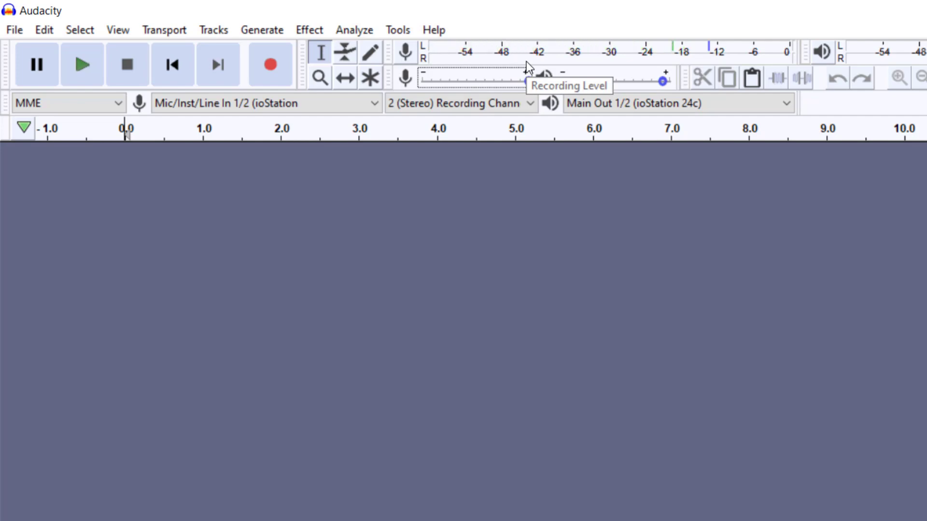
Change Recording Channels from stereo to 1 (Mono) and confirm it stays mono.
{"action": "left_click", "coordinate": [496, 109]}
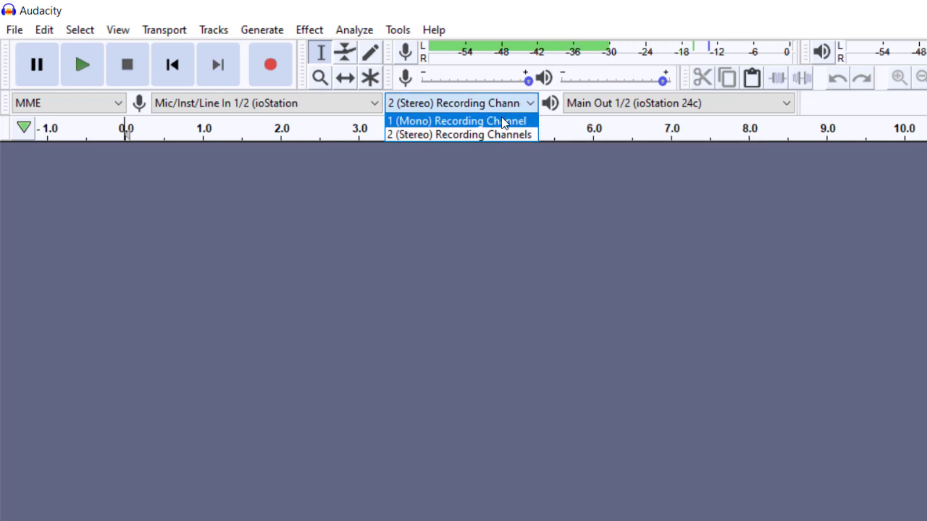
{"action": "left_click", "coordinate": [502, 121]}
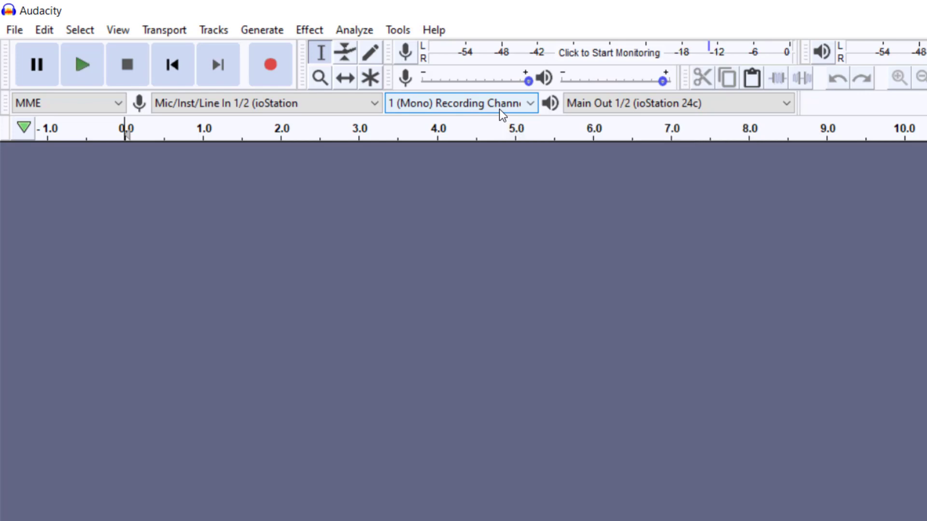
{"action": "left_click", "coordinate": [498, 107]}
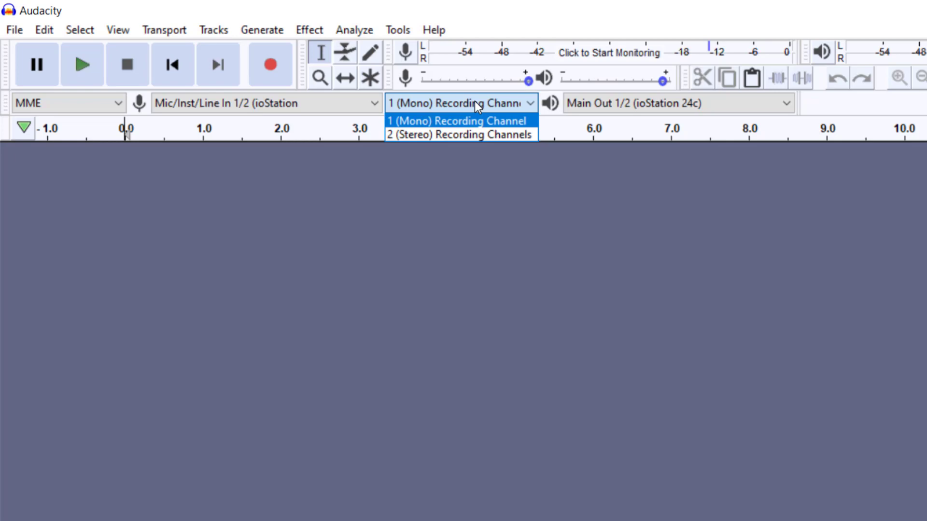
{"action": "left_click", "coordinate": [670, 27]}
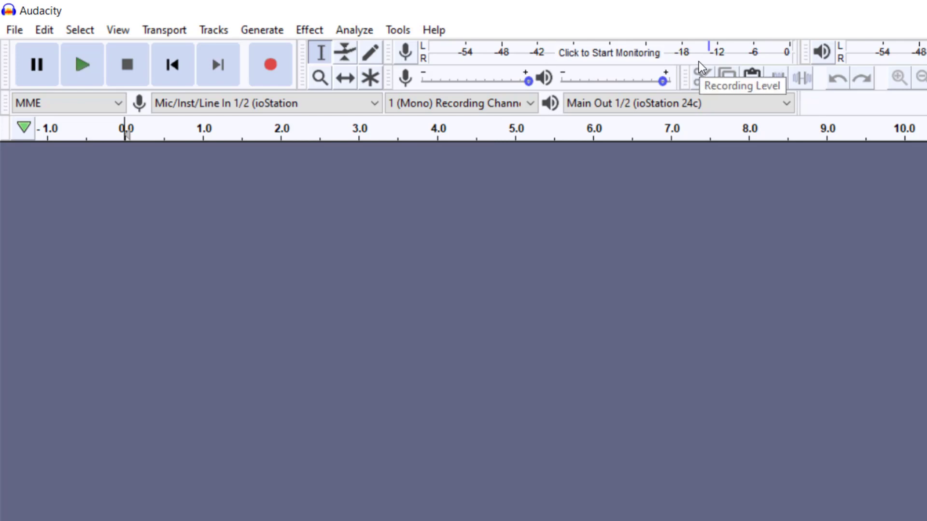
Keep Main Out 1/2 (ioStation 24c) as the playback device.
{"action": "left_click", "coordinate": [702, 108]}
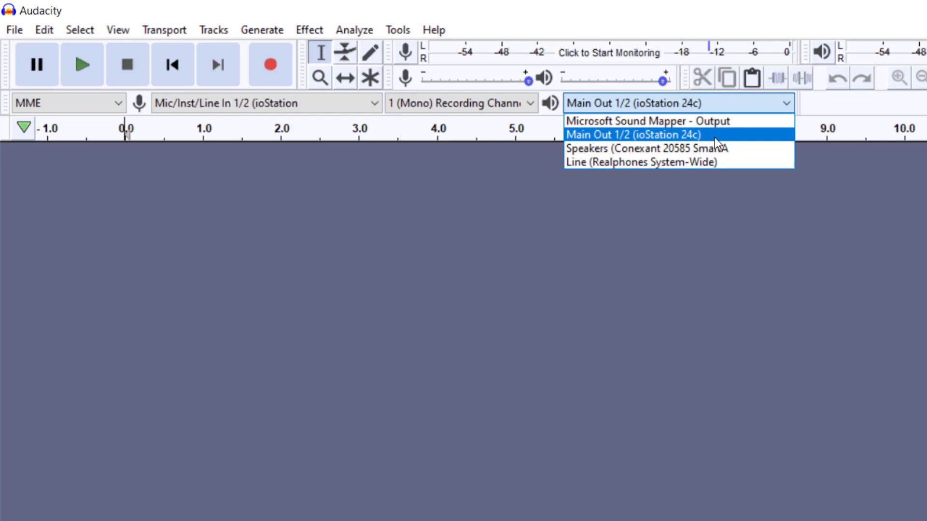
{"action": "left_click", "coordinate": [700, 245]}
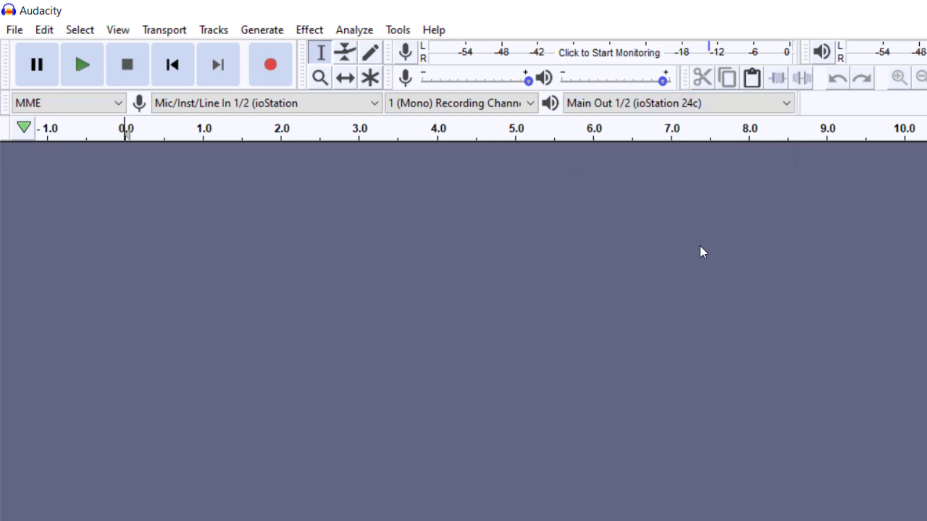
Lower the Mixer toolbar playback volume from 0.94 to about 0.17.
{"action": "mouse_move", "coordinate": [665, 83]}
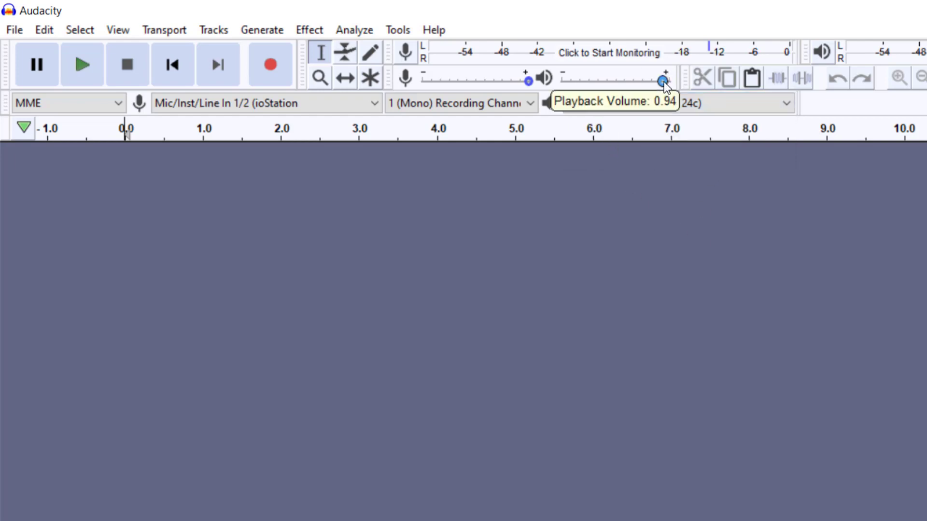
{"action": "mouse_move", "coordinate": [664, 82]}
{"action": "left_mouse_down"}
{"action": "mouse_move", "coordinate": [580, 81]}
{"action": "mouse_move", "coordinate": [680, 81]}
{"action": "left_mouse_up"}
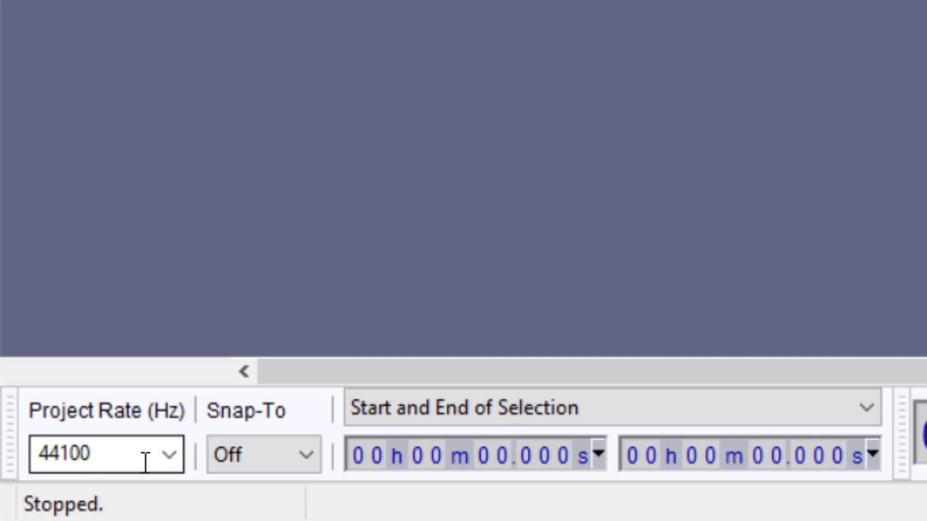
{"action": "left_click", "coordinate": [169, 468]}
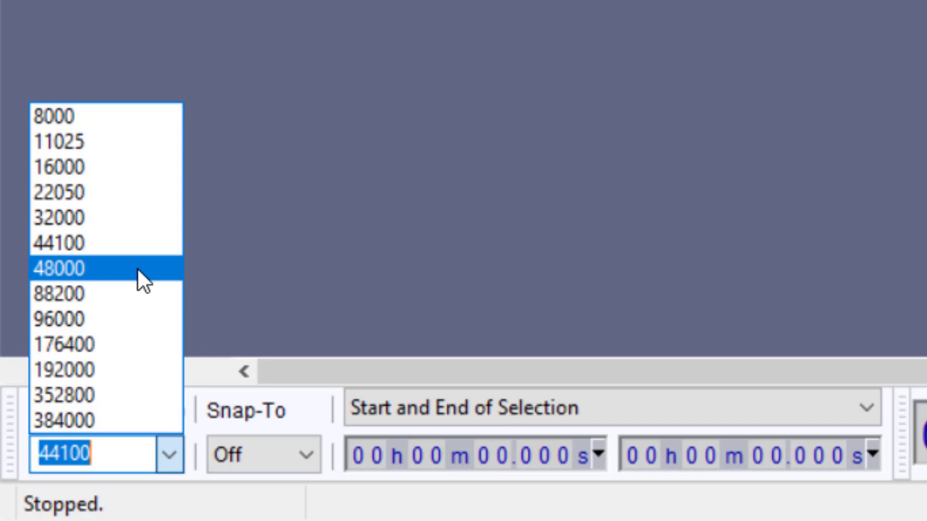
{"action": "left_click", "coordinate": [132, 39]}
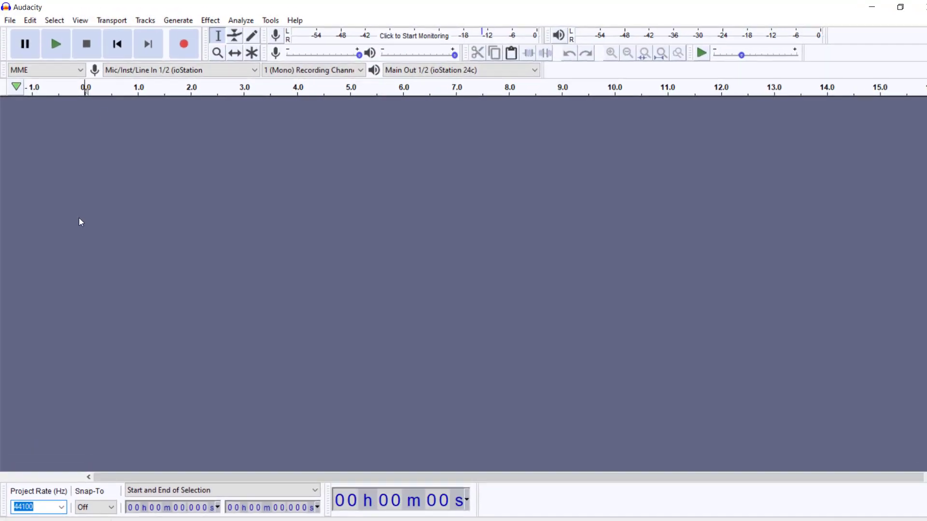
{"action": "key", "text": "ctrl+p"}
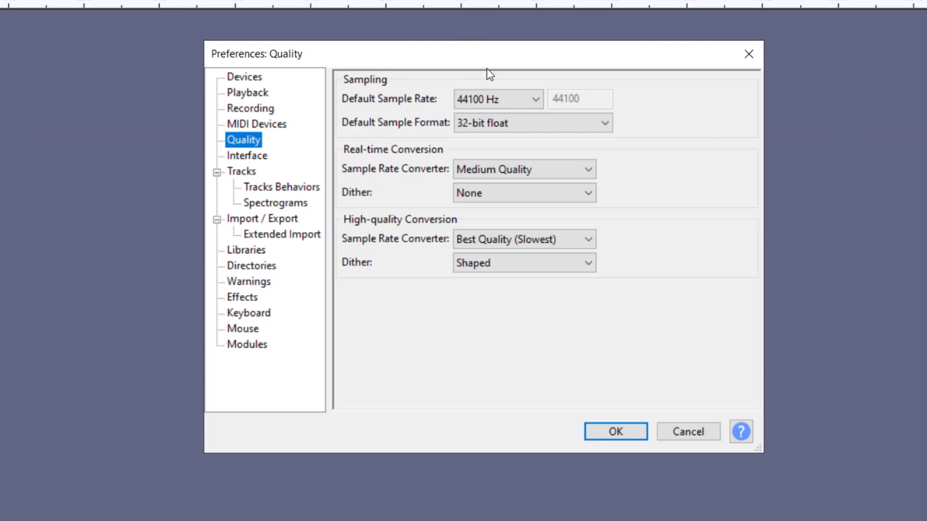
{"action": "left_click", "coordinate": [489, 96]}
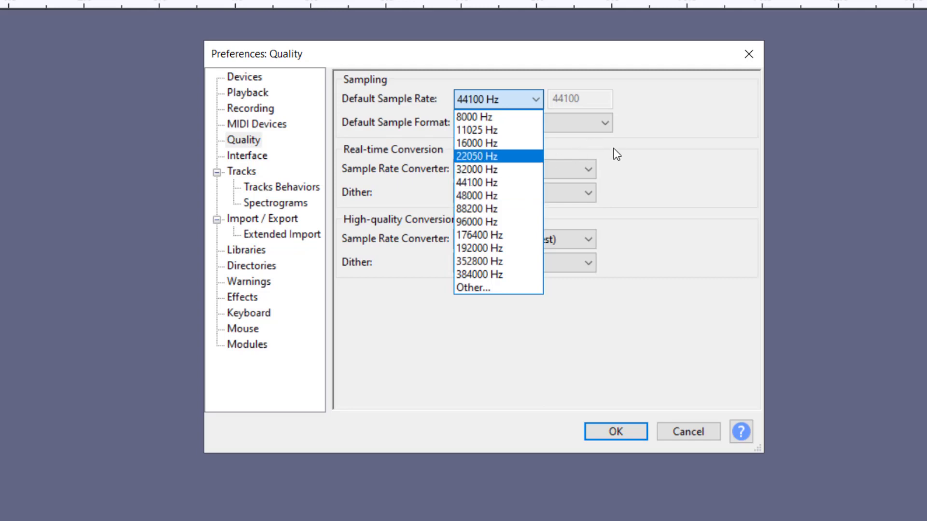
{"action": "left_click", "coordinate": [470, 142]}
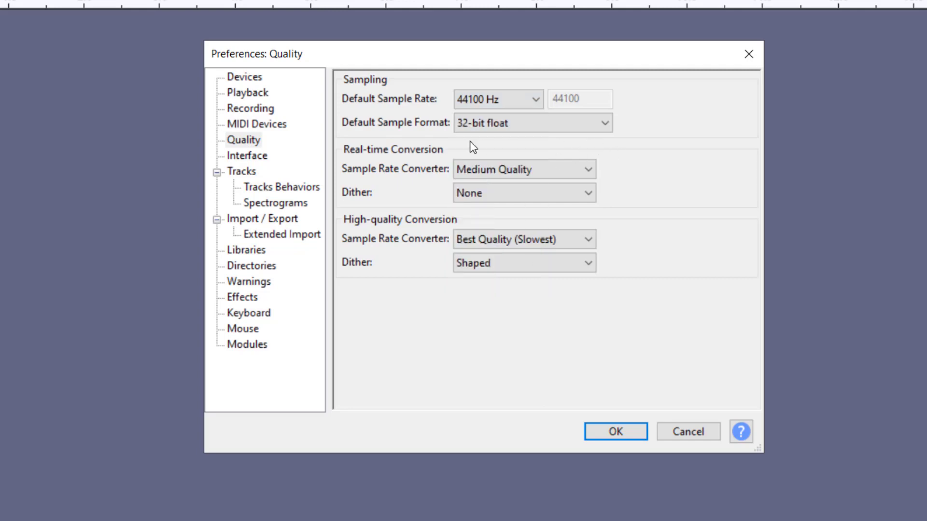
{"action": "left_click", "coordinate": [513, 121]}
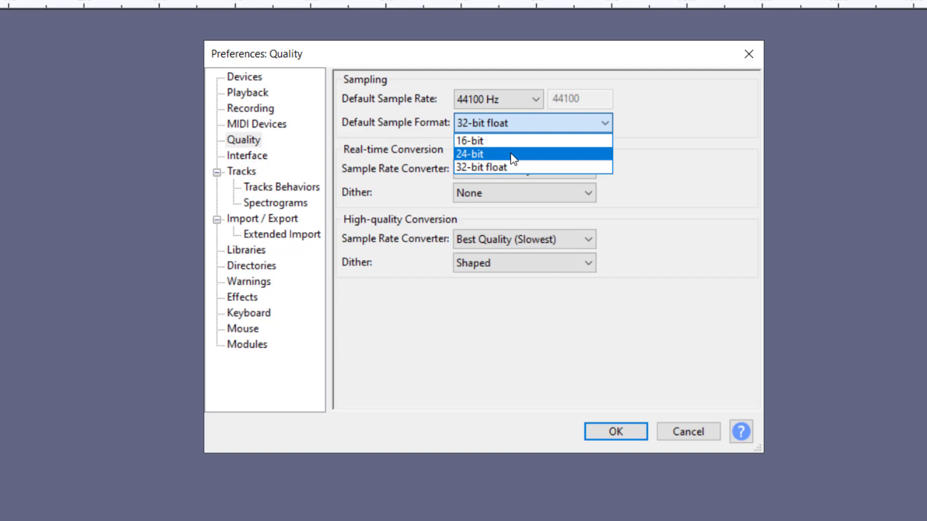
{"action": "left_click", "coordinate": [699, 437]}
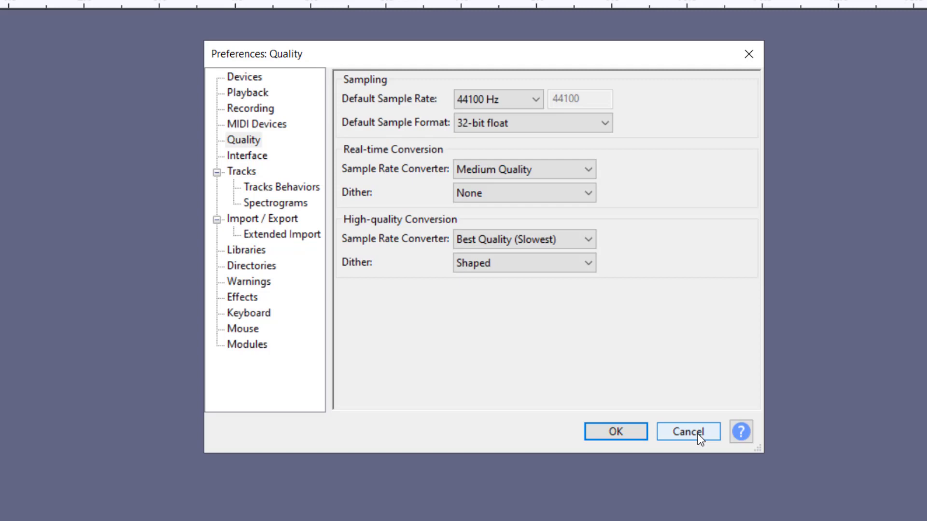
{"action": "left_click", "coordinate": [699, 436]}
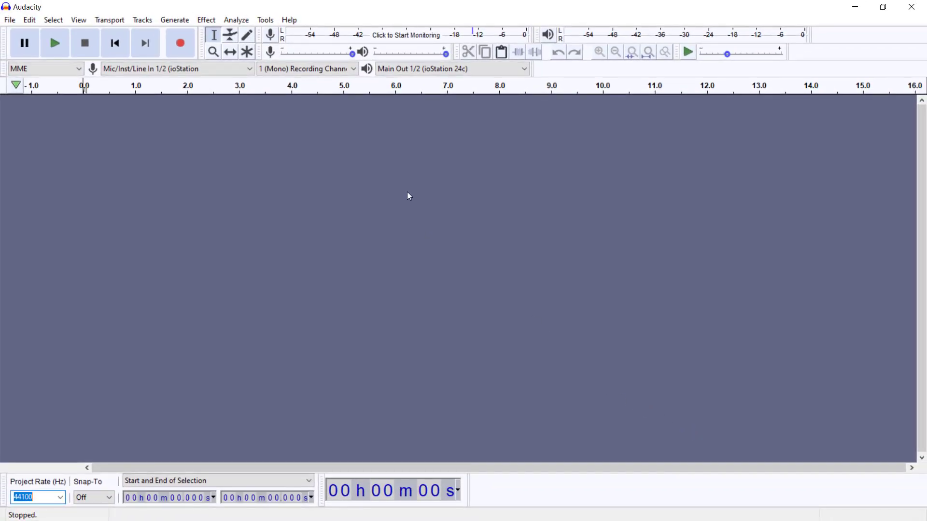
With input monitoring on and 1 (Mono) channel, record about 19 seconds of speech.
{"action": "left_click", "coordinate": [403, 34]}
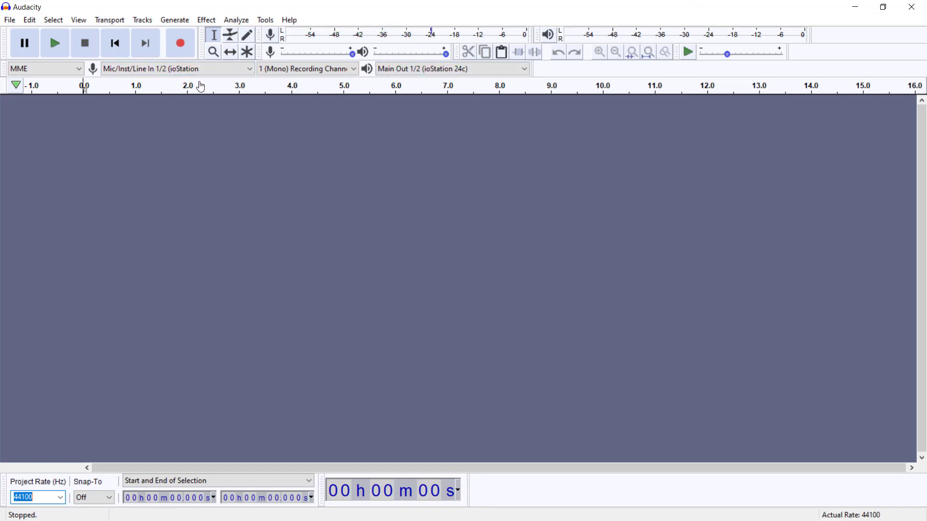
{"action": "left_click", "coordinate": [307, 69]}
{"action": "left_click", "coordinate": [307, 73]}
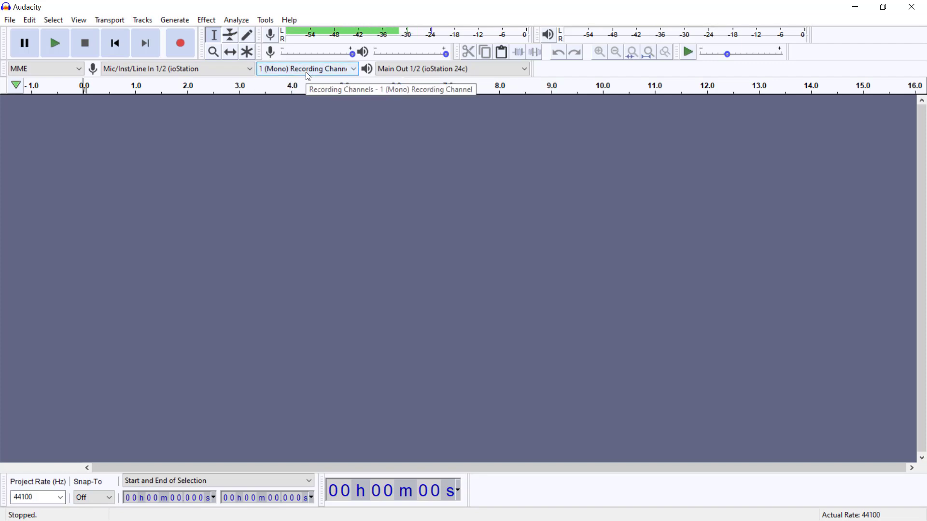
{"action": "left_click", "coordinate": [181, 43]}
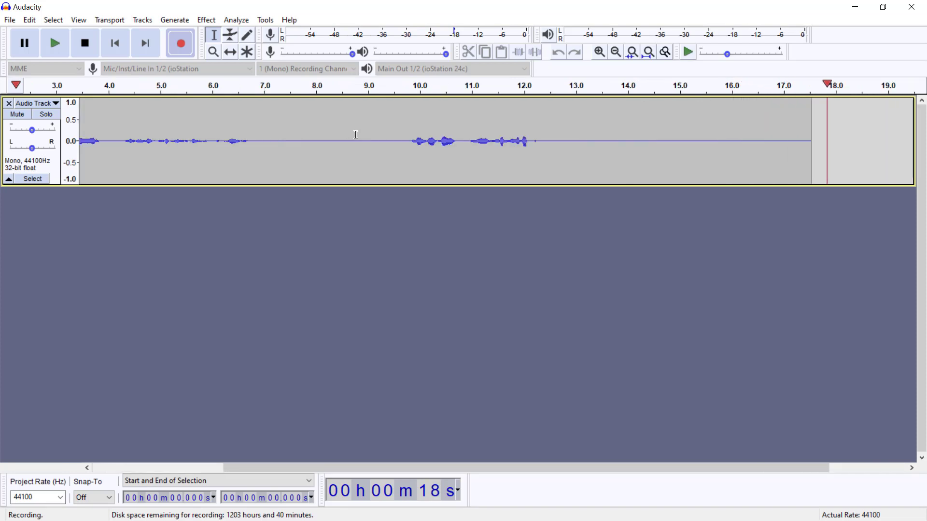
{"action": "left_click", "coordinate": [83, 44]}
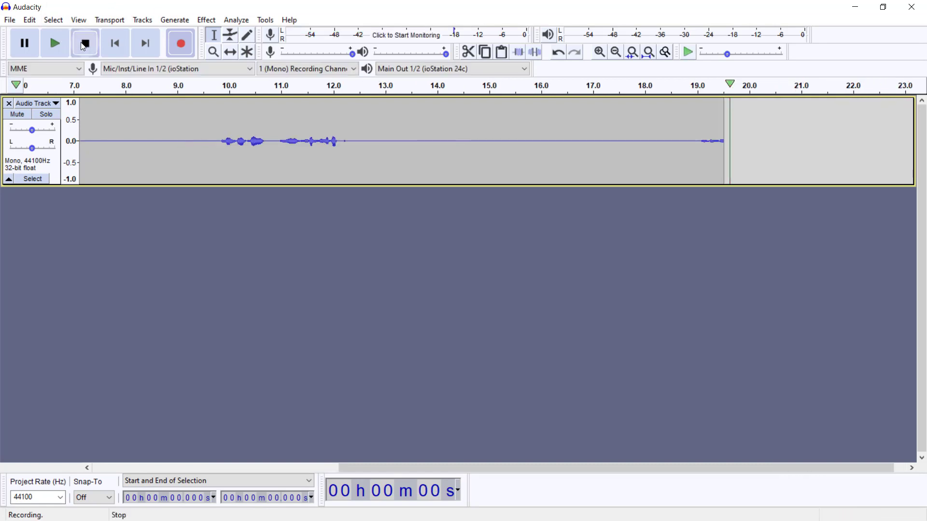
Switch to 2 (Stereo) channels and record about 16 seconds of speech.
{"action": "left_click", "coordinate": [317, 67]}
{"action": "left_click", "coordinate": [327, 88]}
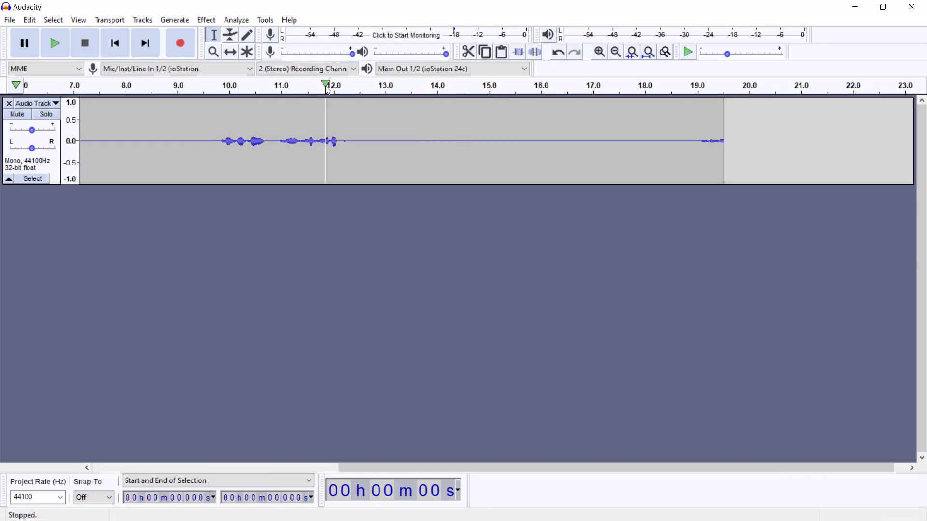
{"action": "left_click", "coordinate": [181, 45]}
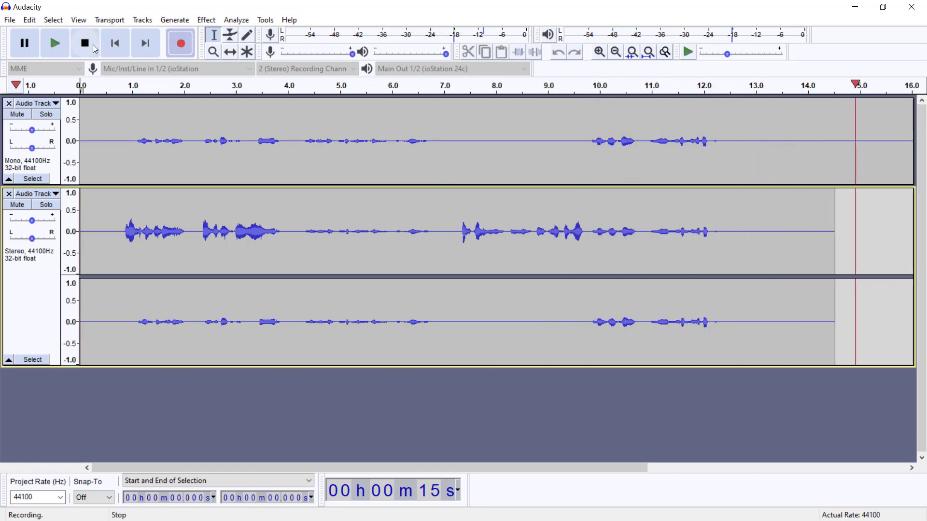
{"action": "left_click", "coordinate": [88, 44]}
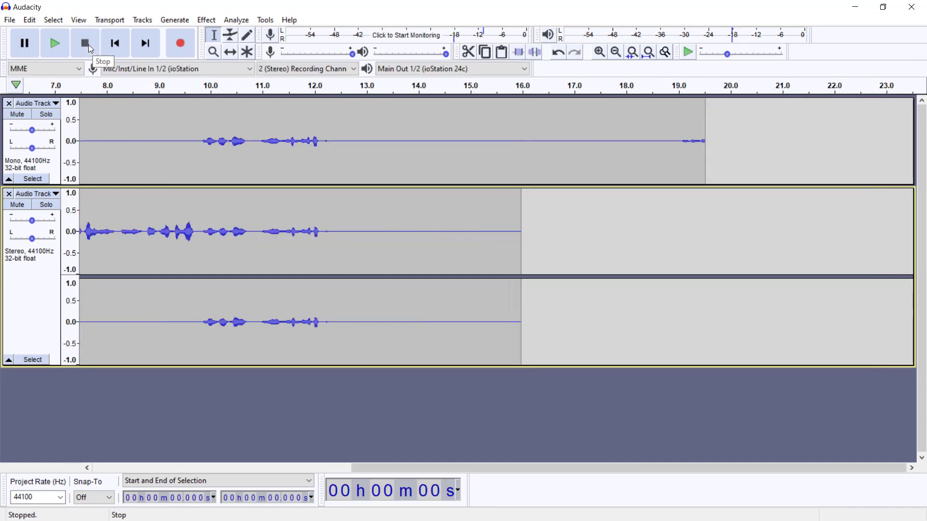